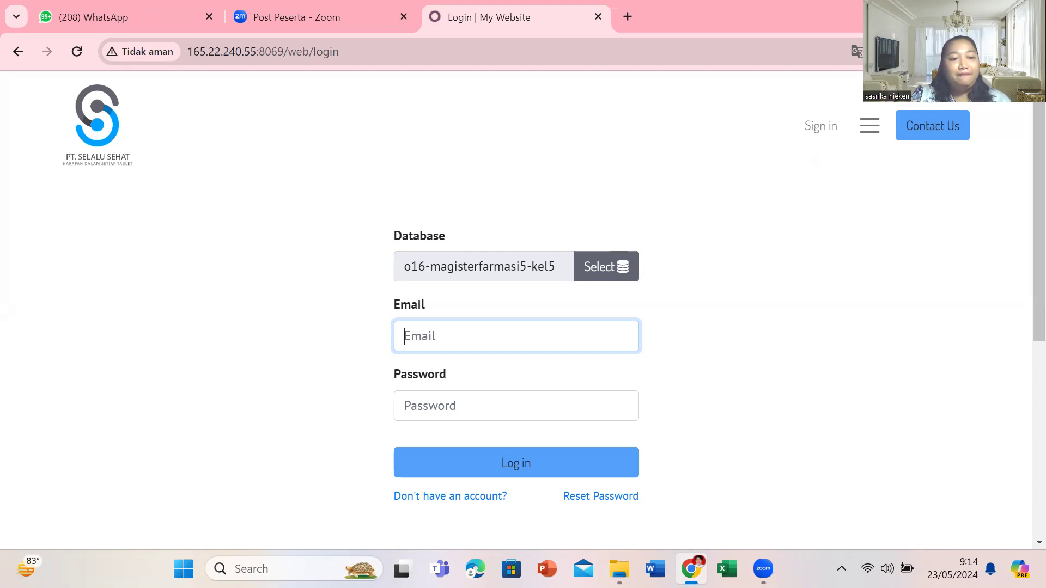
Step: Open the list of vendors in the Purchase module
{"action": "mouse_move", "coordinate": [47, 571]}
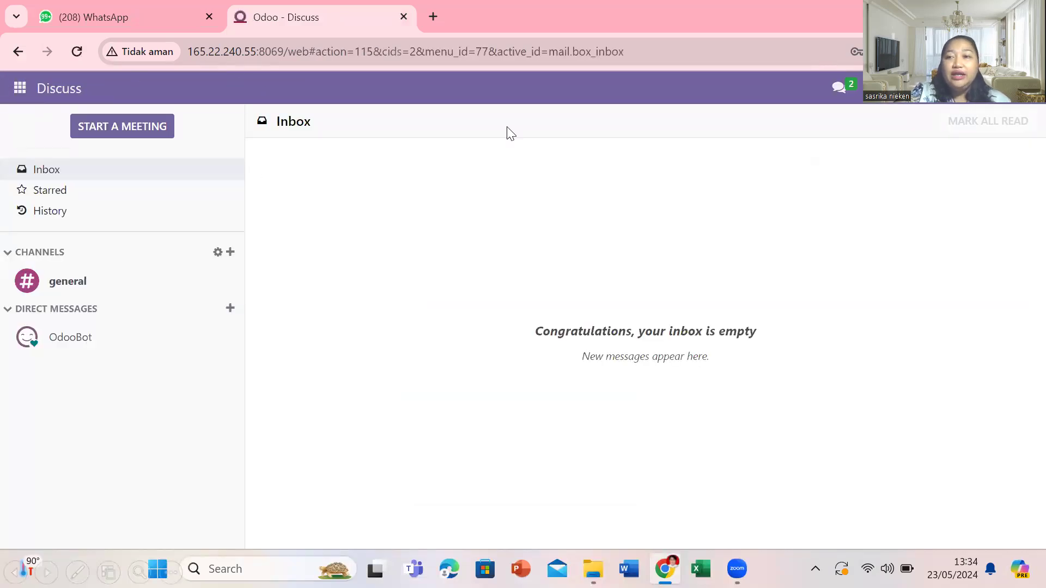
{"action": "left_click", "coordinate": [18, 91]}
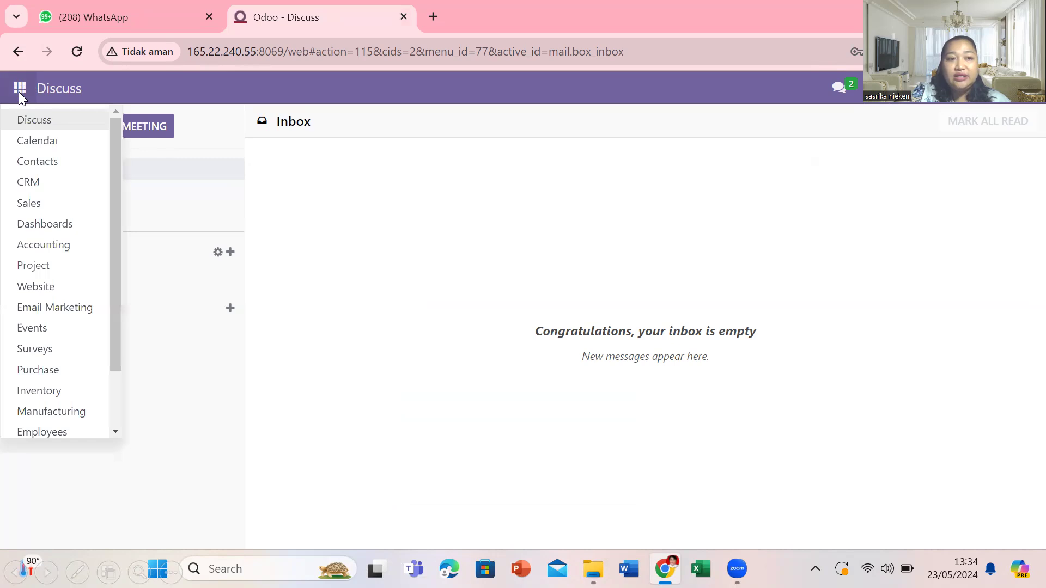
{"action": "left_click", "coordinate": [36, 370]}
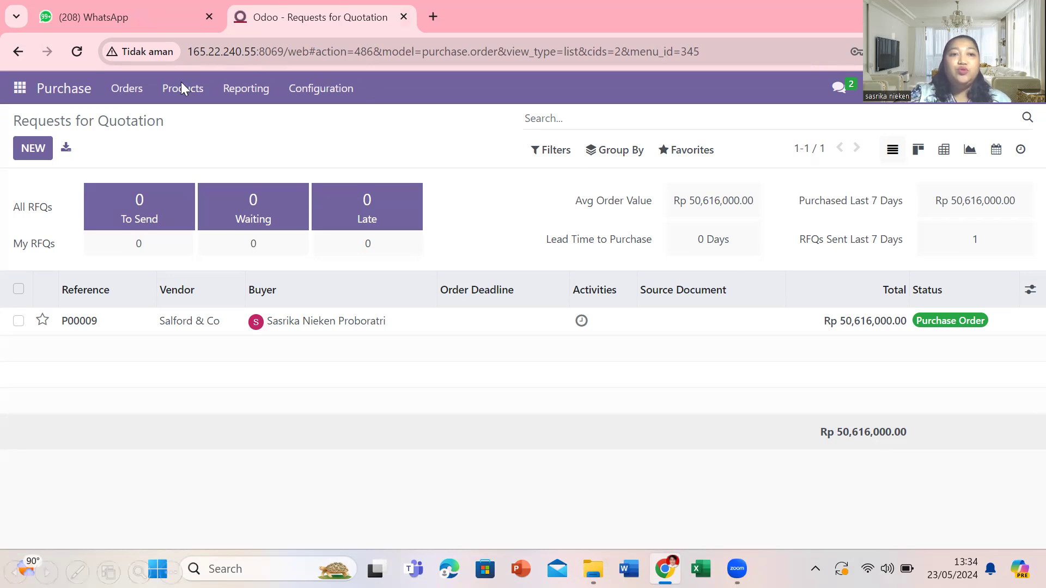
{"action": "left_click", "coordinate": [136, 93]}
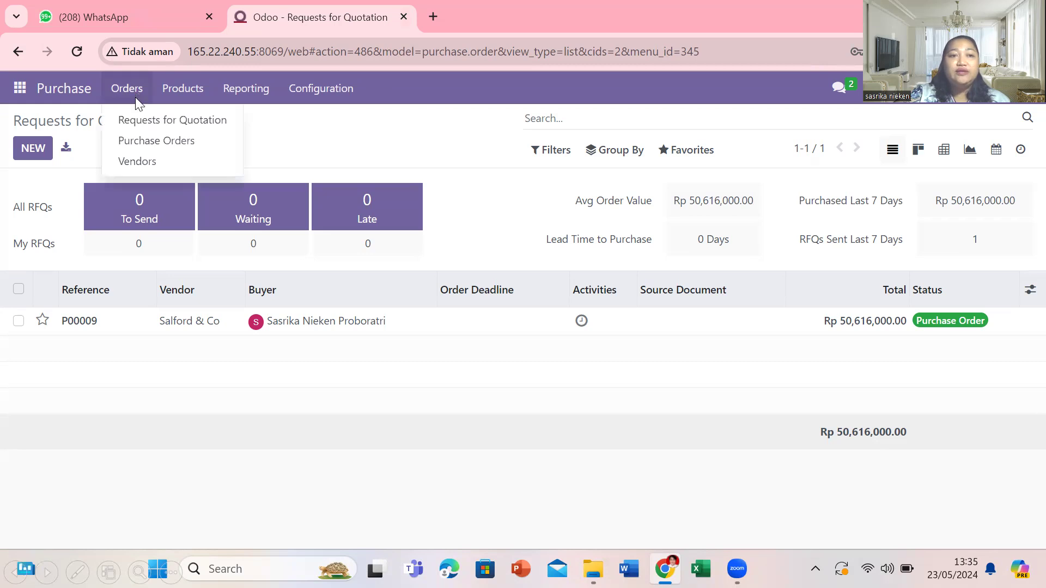
{"action": "left_click", "coordinate": [137, 163]}
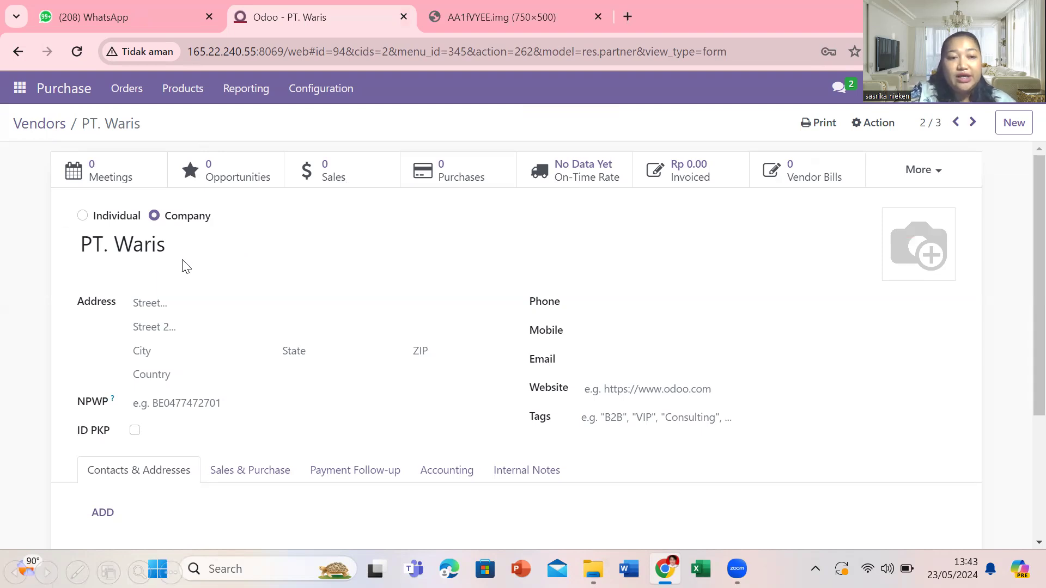
Step: Fill in the PT. Waris vendor's street address, phone, mobile and e-mail, and upload the AA1fVYEE image as its logo
{"action": "left_click", "coordinate": [178, 305]}
{"action": "type", "text": "Jl. Bendungan Hilir no 17"}
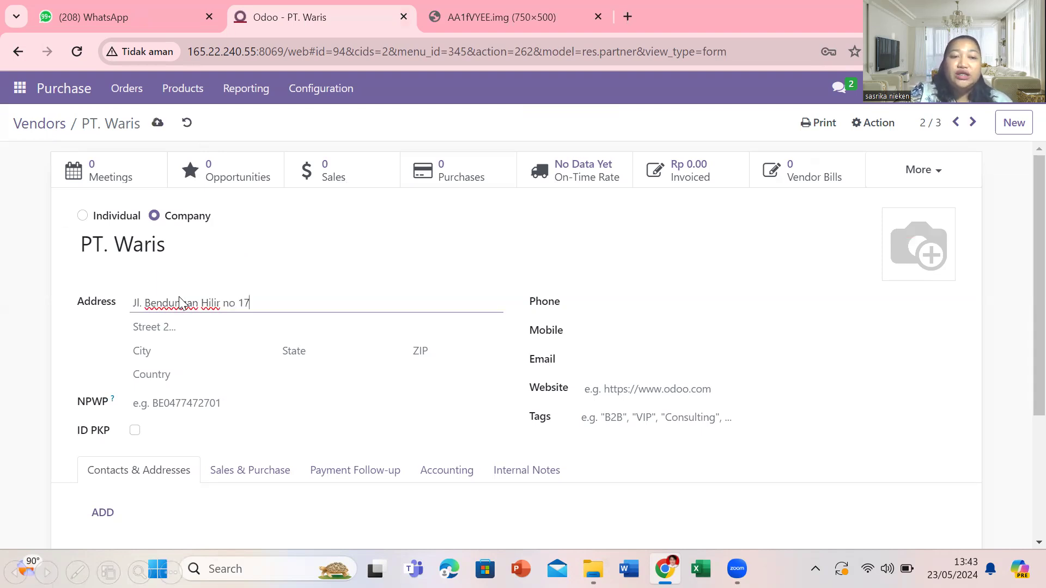
{"action": "left_click", "coordinate": [556, 308]}
{"action": "key", "text": "ctrl+v"}
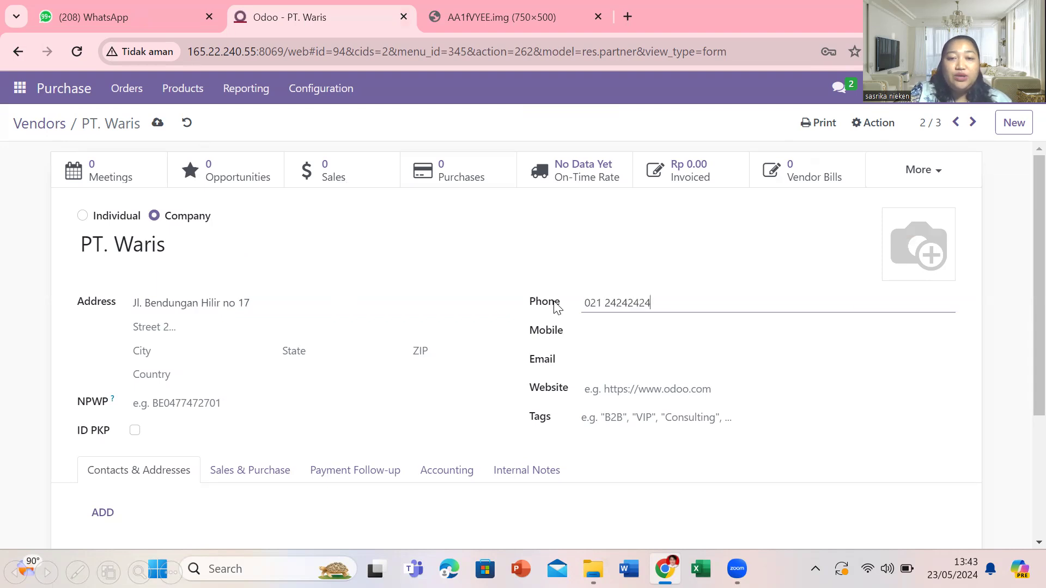
{"action": "left_click", "coordinate": [569, 341]}
{"action": "type", "text": "242424245"}
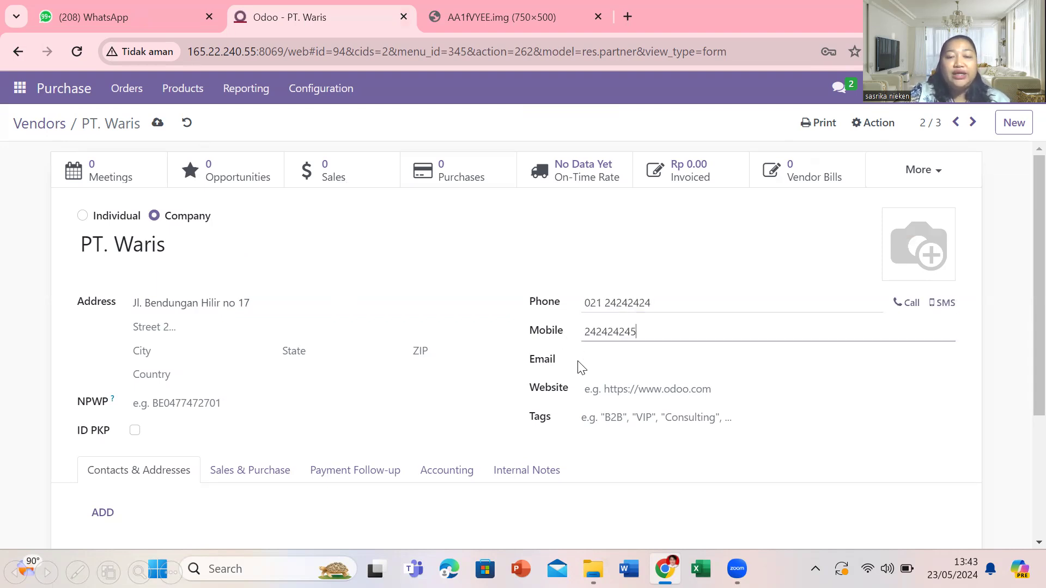
{"action": "left_click", "coordinate": [581, 359]}
{"action": "key", "text": "ctrl+v"}
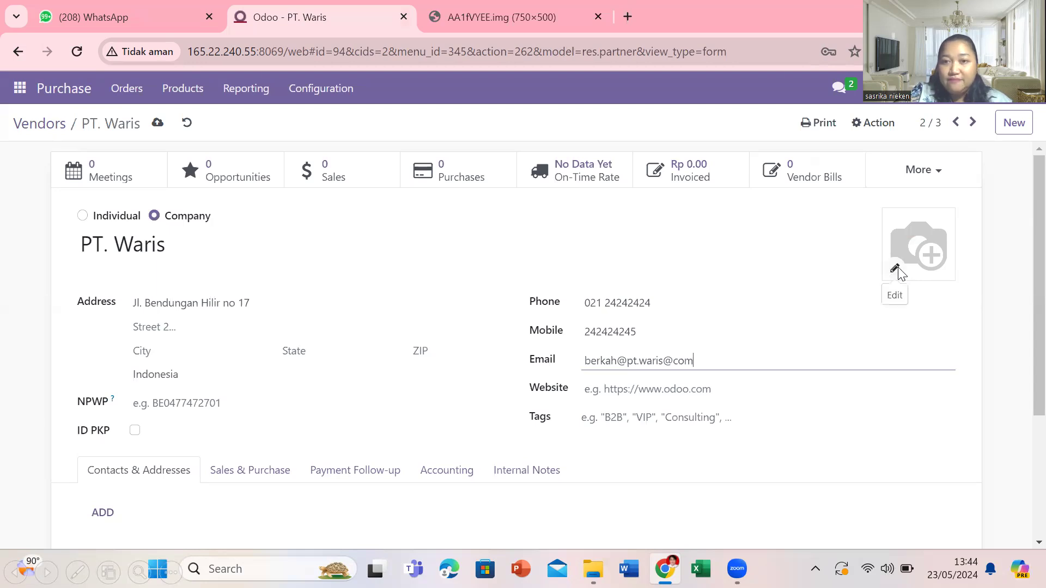
{"action": "left_click", "coordinate": [895, 272]}
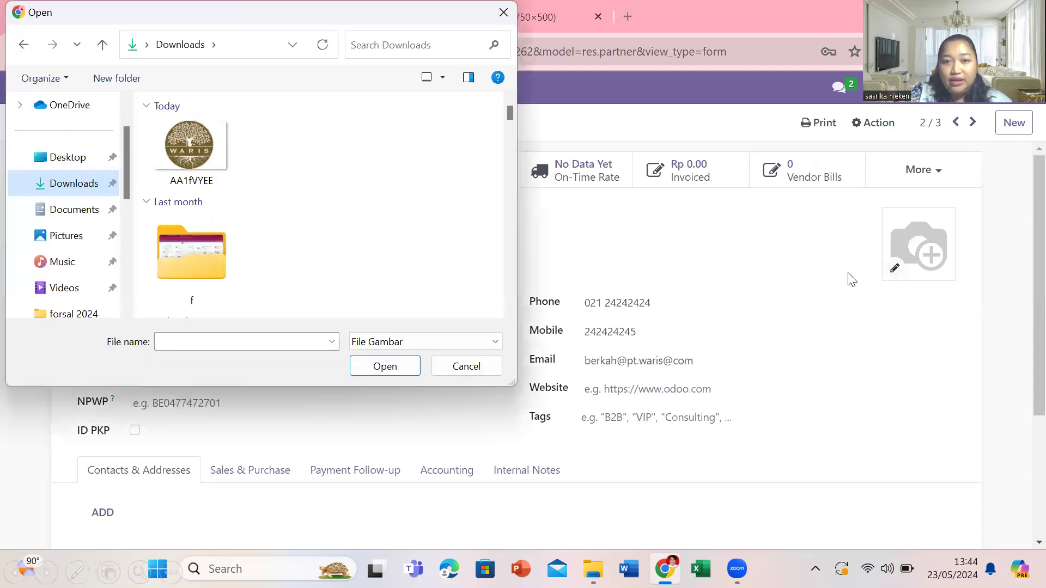
{"action": "double_click", "coordinate": [190, 143]}
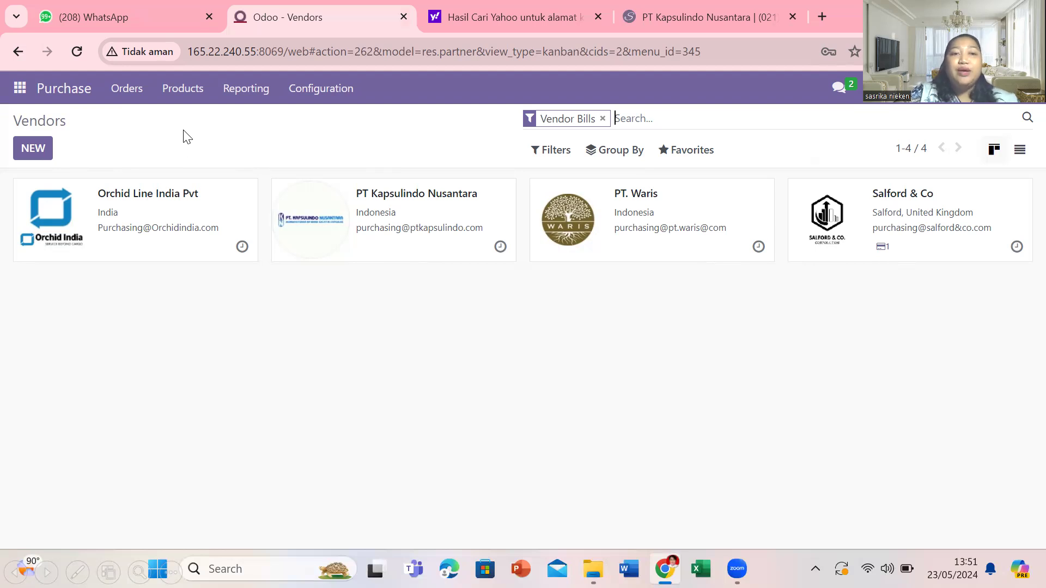
Step: Create a storable product named Nigella Sativa Extract with a cost of 200,000 and the downloaded nigella-sativa picture as its image
{"action": "left_click", "coordinate": [191, 89]}
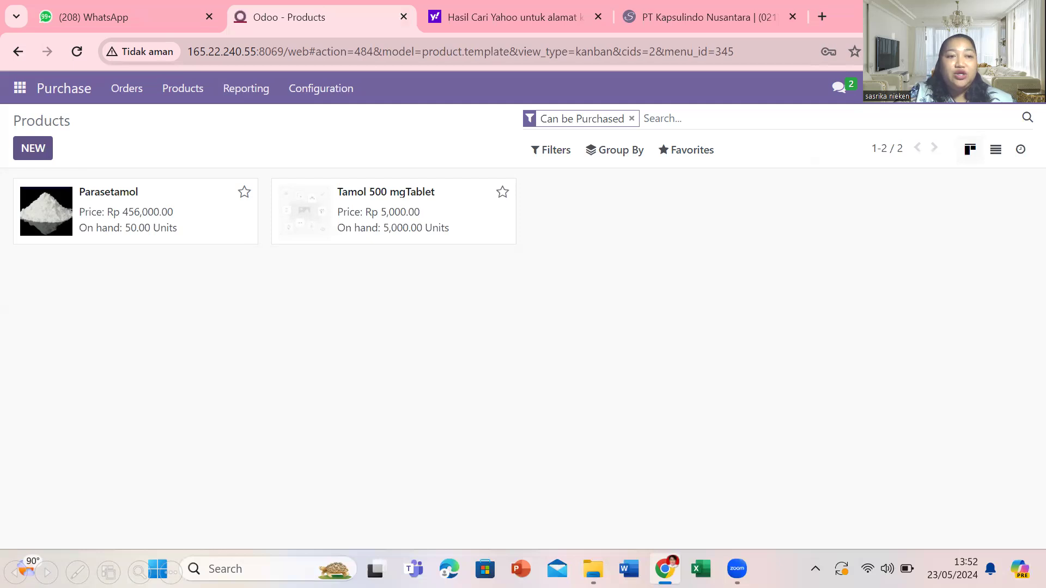
{"action": "left_click", "coordinate": [47, 152]}
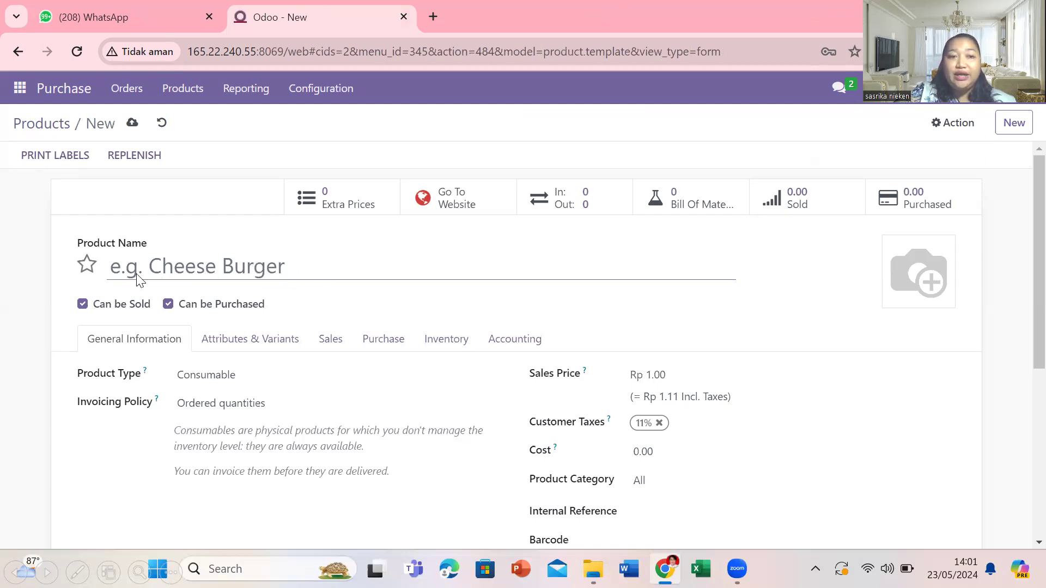
{"action": "left_click", "coordinate": [227, 267]}
{"action": "type", "text": "Nigella Sativa Extract"}
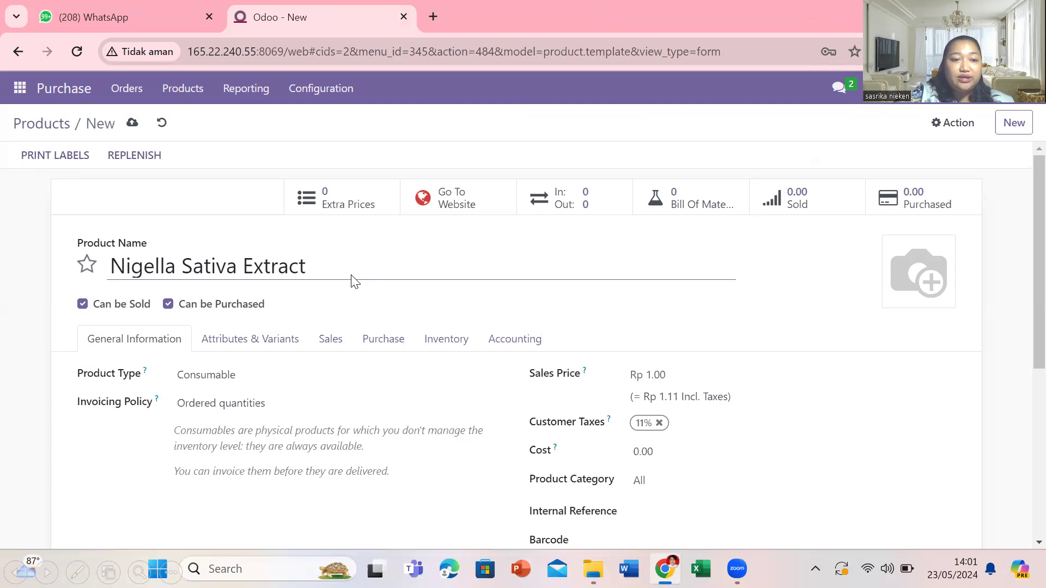
{"action": "left_click", "coordinate": [206, 375]}
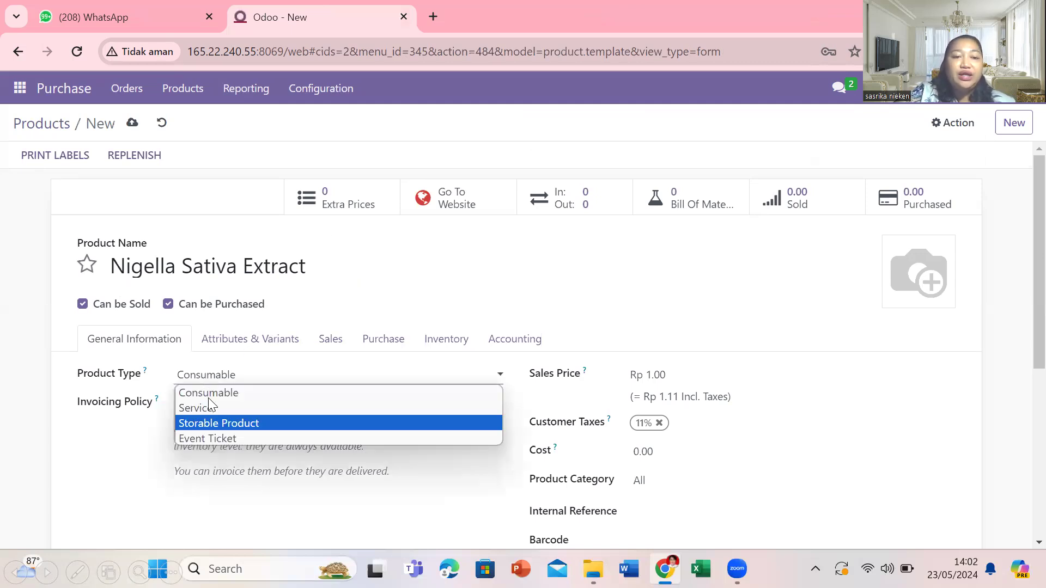
{"action": "left_click", "coordinate": [210, 424]}
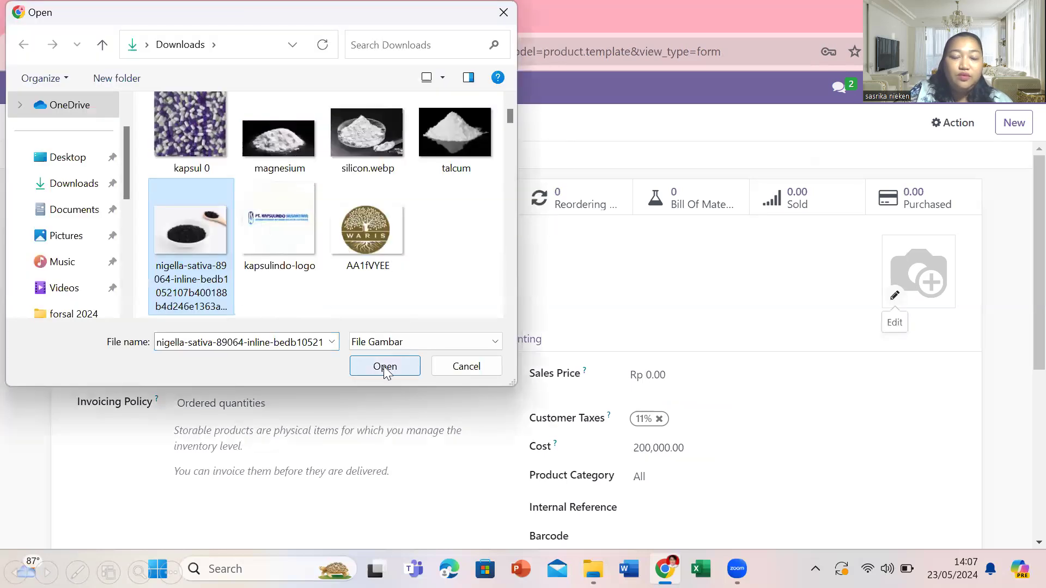
{"action": "left_click", "coordinate": [384, 366]}
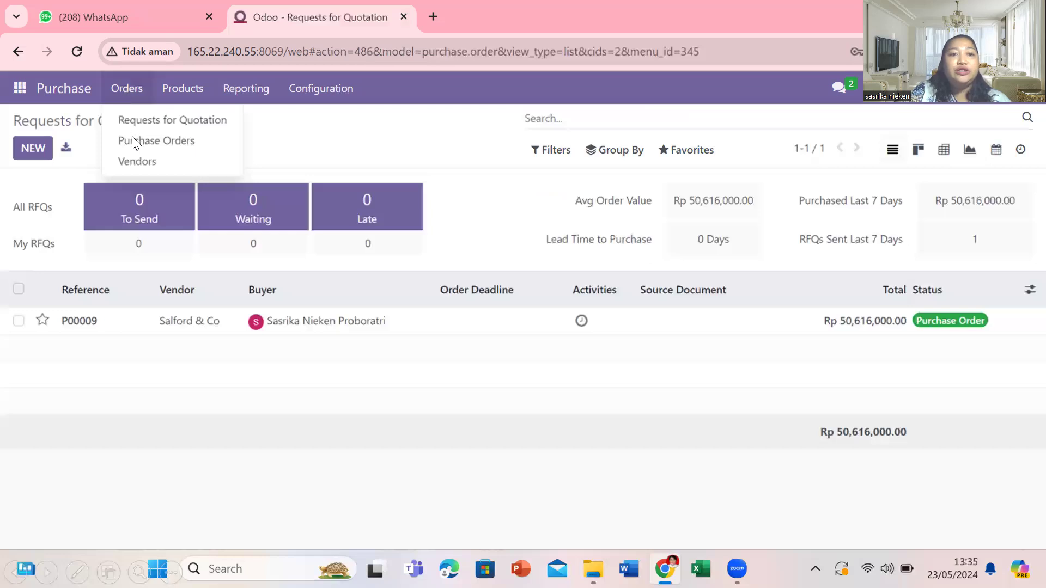
Step: Create a request for quotation to vendor Orchid Line India Pvt for 50 units of Nigella Sativa Extract
{"action": "left_click", "coordinate": [132, 137]}
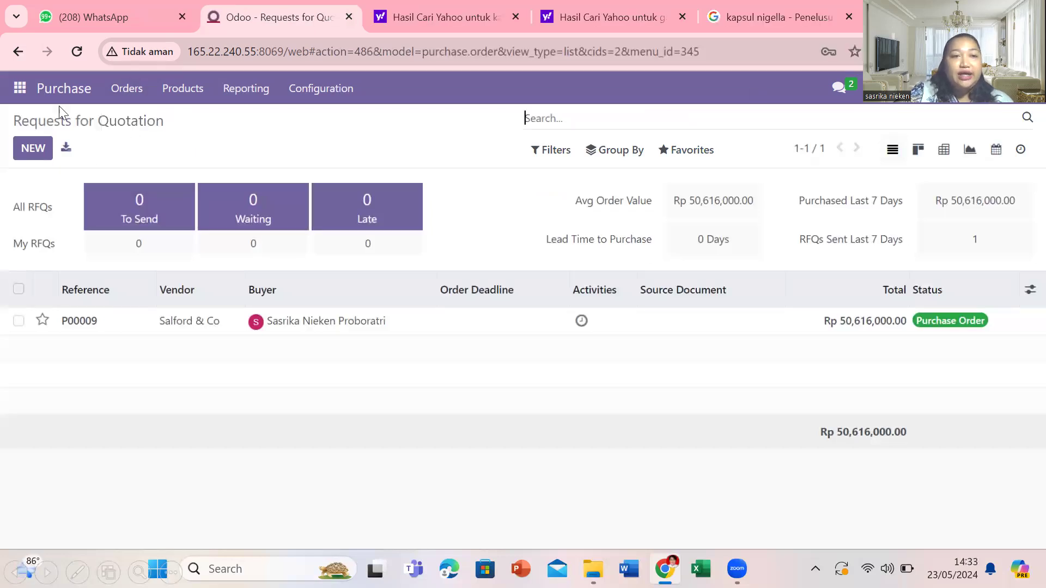
{"action": "left_click", "coordinate": [30, 150]}
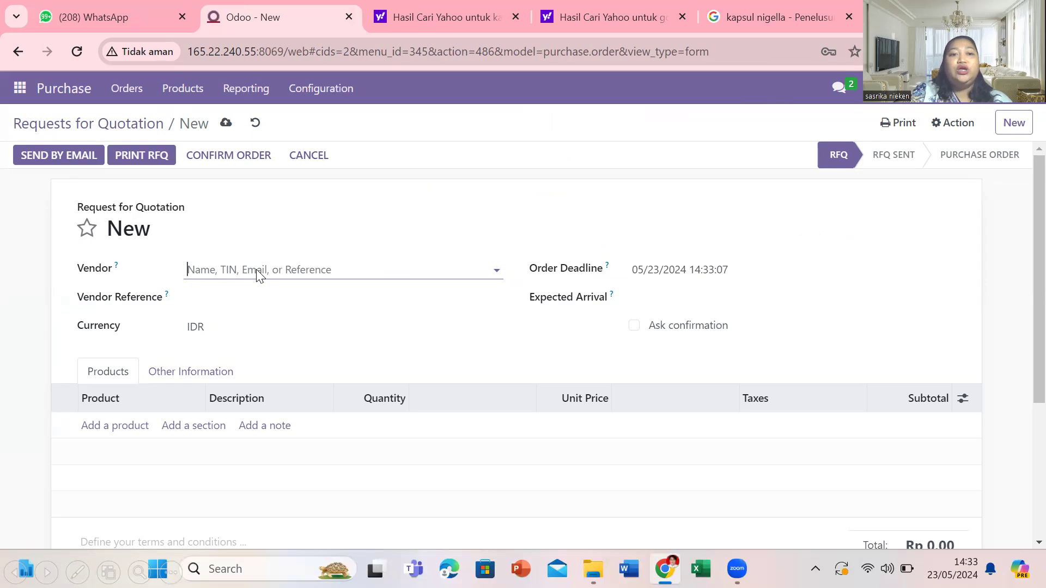
{"action": "type", "text": "Orchid Line India Pvt"}
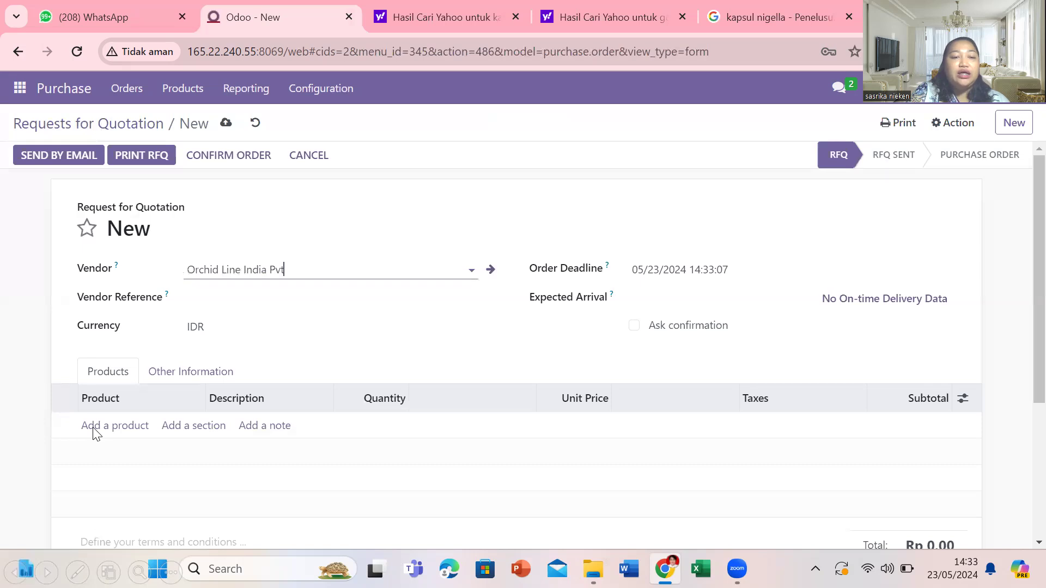
{"action": "key", "text": "Right"}
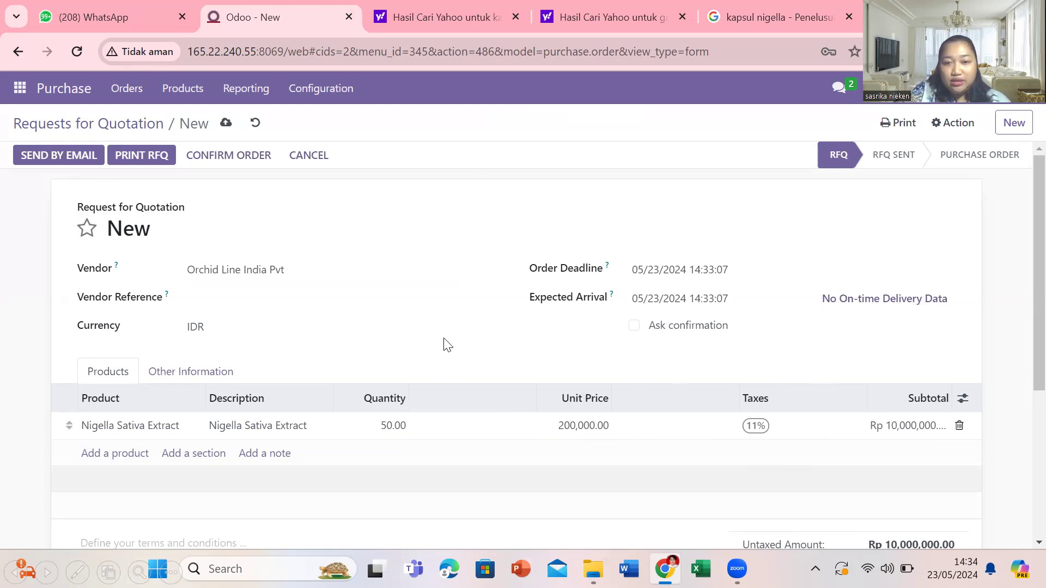
{"action": "scroll", "coordinate": [443, 343], "scroll_direction": "down", "scroll_amount": 3}
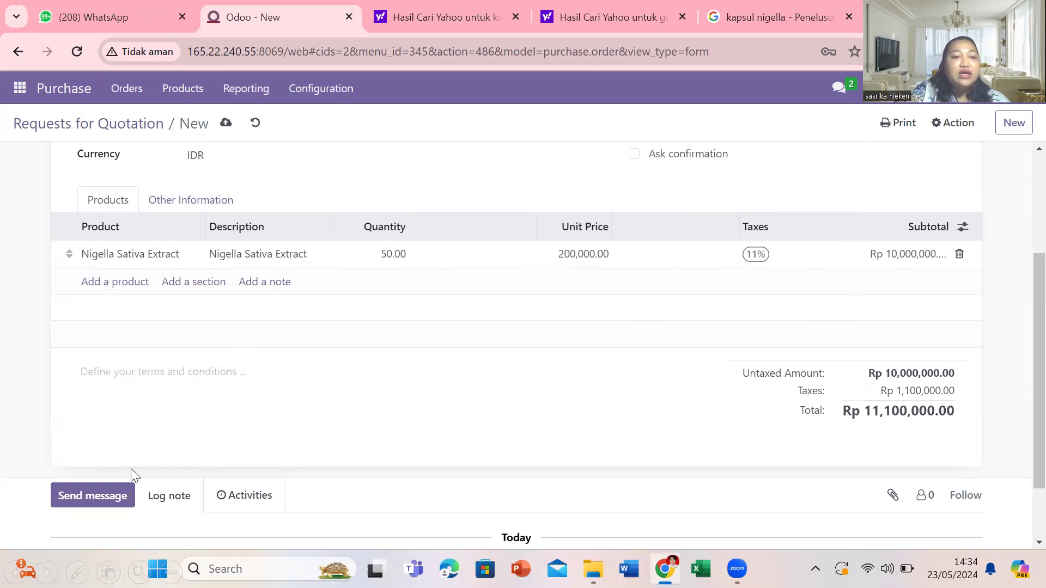
{"action": "scroll", "coordinate": [124, 483], "scroll_direction": "up", "scroll_amount": 3}
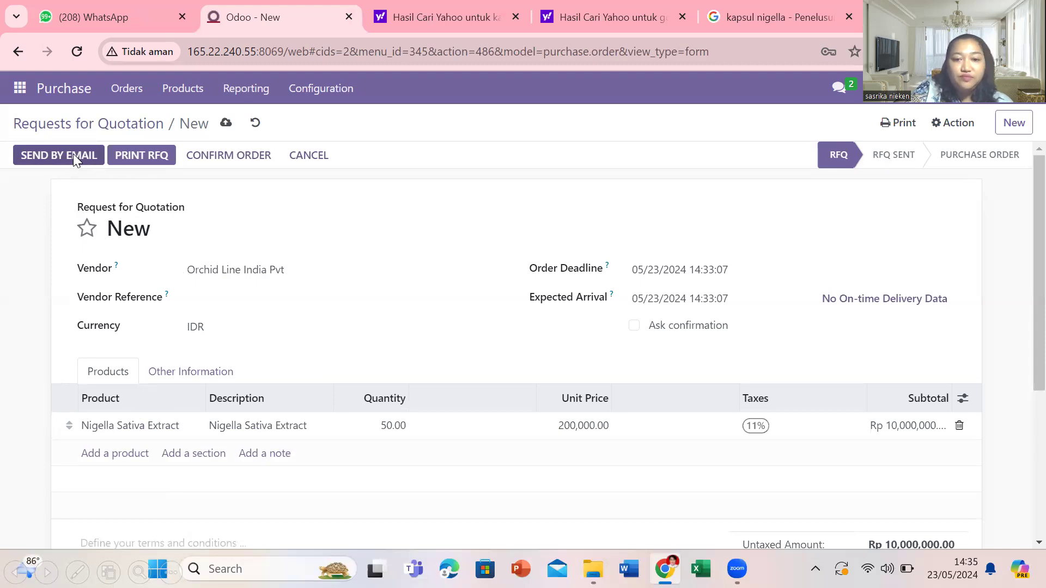
Step: Send the request for quotation to the vendor by email and confirm it as a purchase order
{"action": "left_click", "coordinate": [39, 157]}
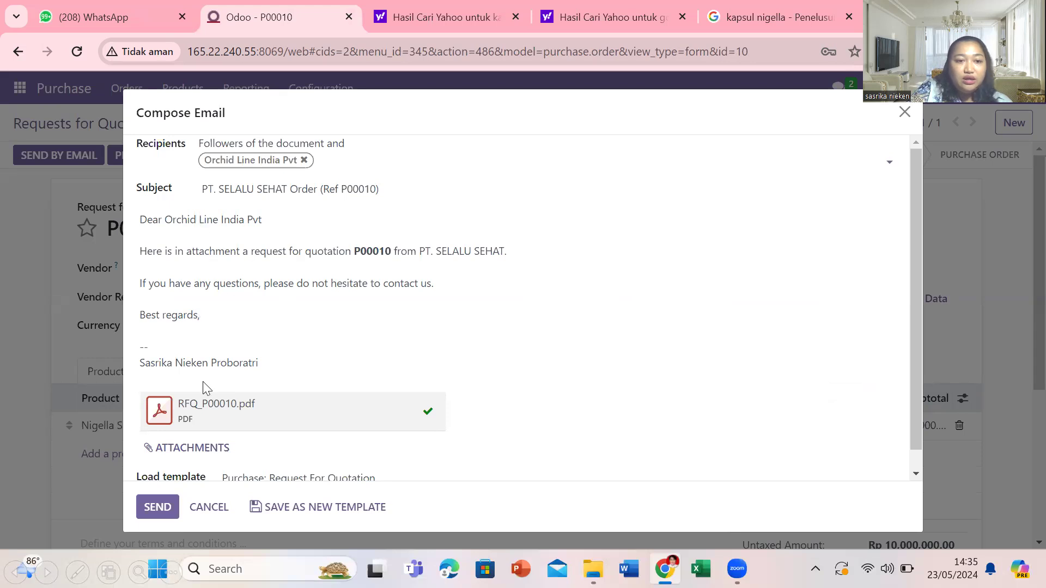
{"action": "left_click", "coordinate": [158, 507]}
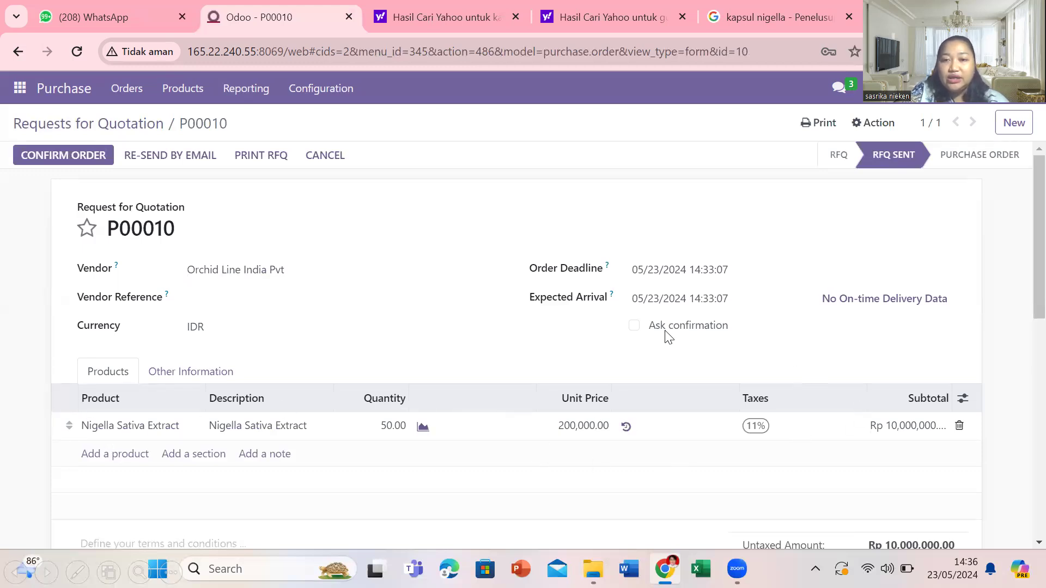
{"action": "left_click", "coordinate": [35, 160]}
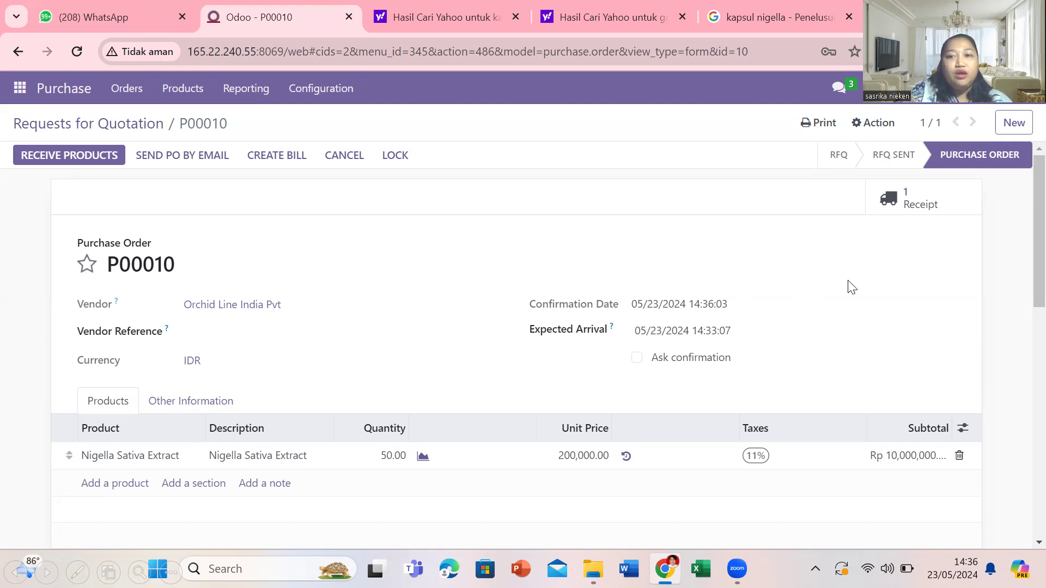
Step: Review the confirmed order's message log and open the list of all purchase orders
{"action": "scroll", "coordinate": [852, 287], "scroll_direction": "down", "scroll_amount": 10}
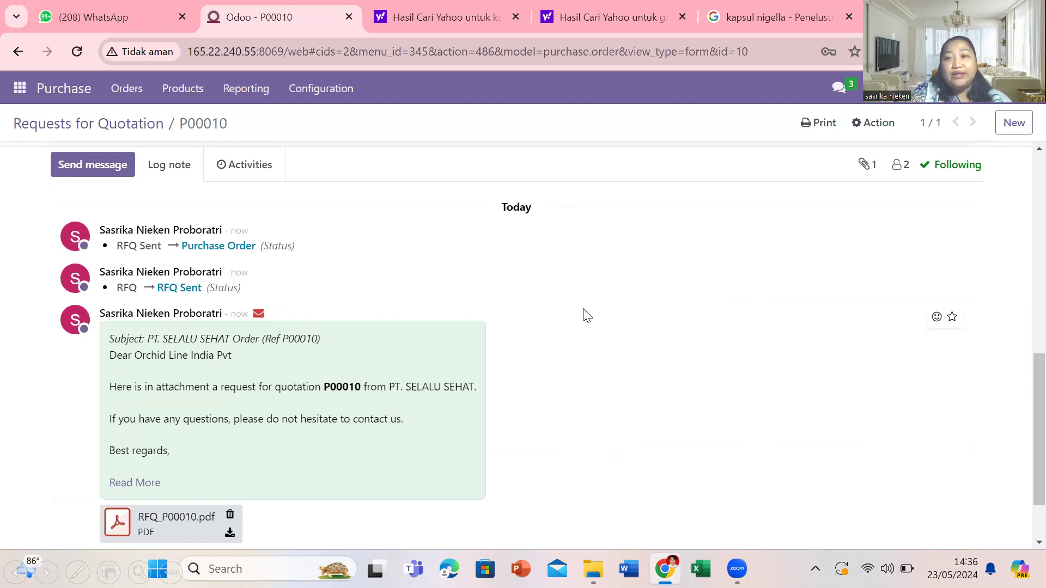
{"action": "left_click", "coordinate": [131, 90]}
{"action": "left_click", "coordinate": [141, 142]}
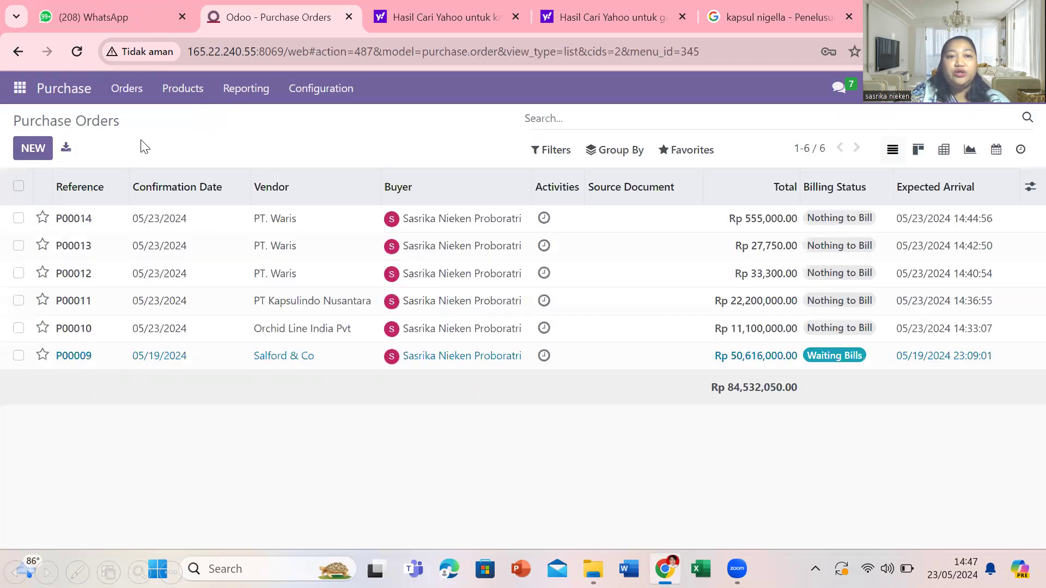